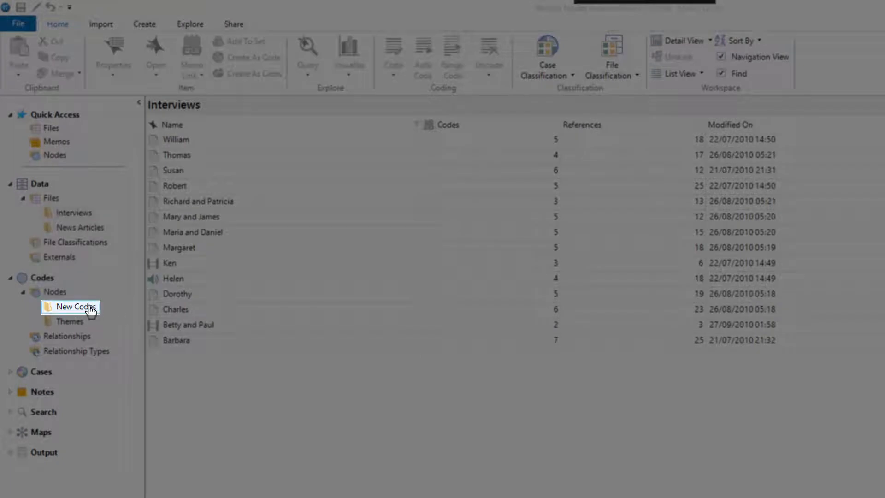
- Create a new node named Economy in the Themes folder
click(90, 310)
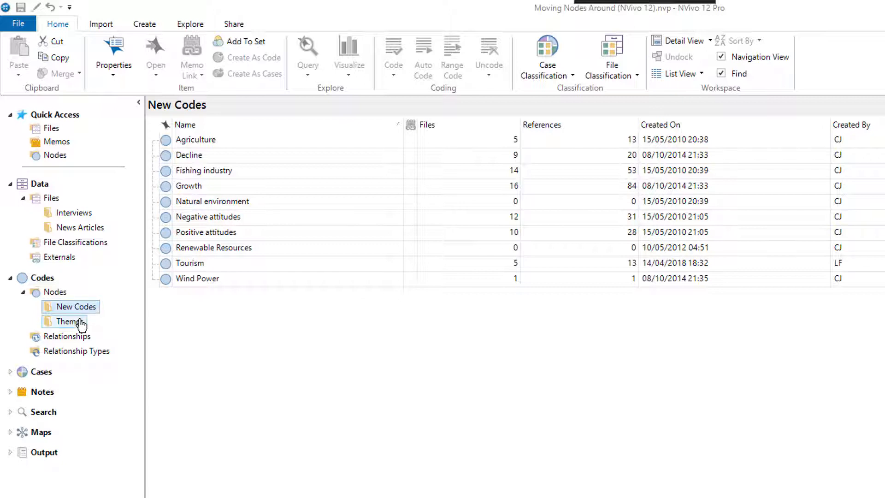
click(81, 324)
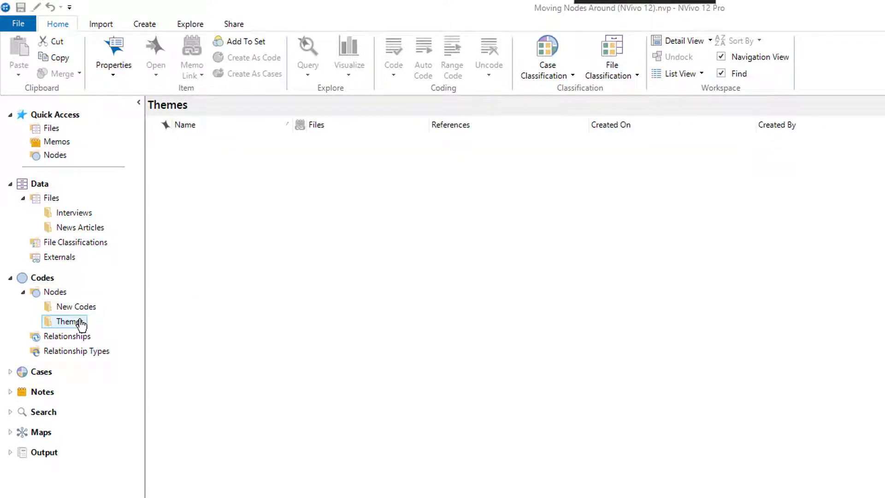
right_click(164, 275)
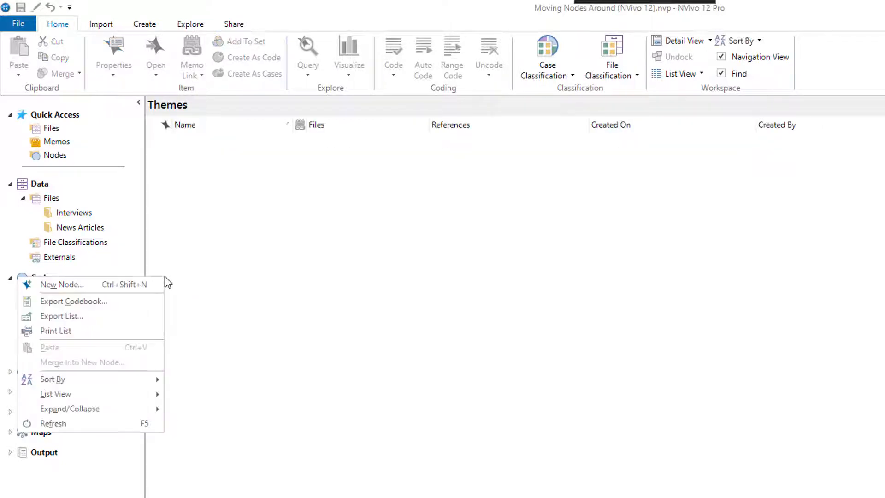
click(158, 284)
text(Ec)
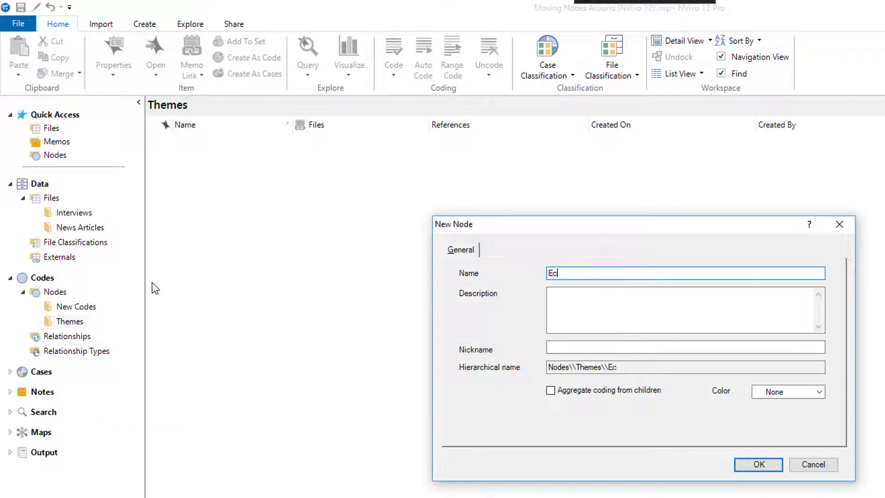
text(onomy)
key(Return)
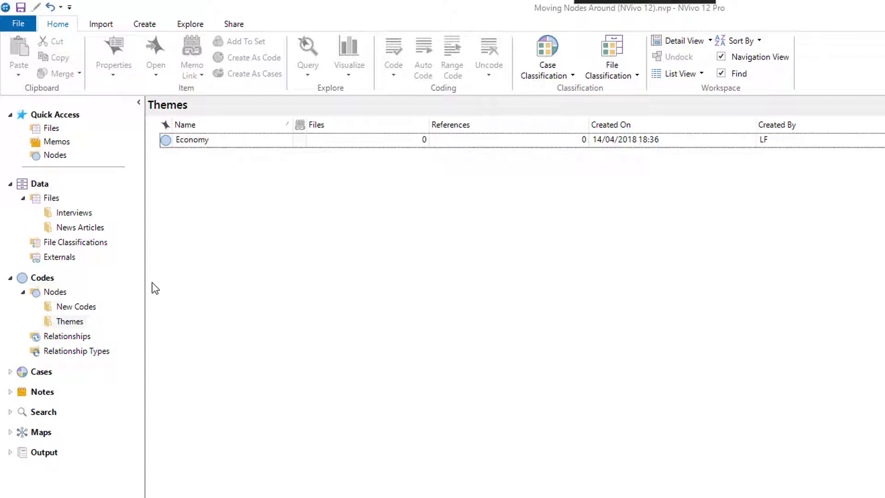
- Move the Tourism, Fishing industry and Agriculture nodes together from the New Codes folder into the Themes folder
click(92, 307)
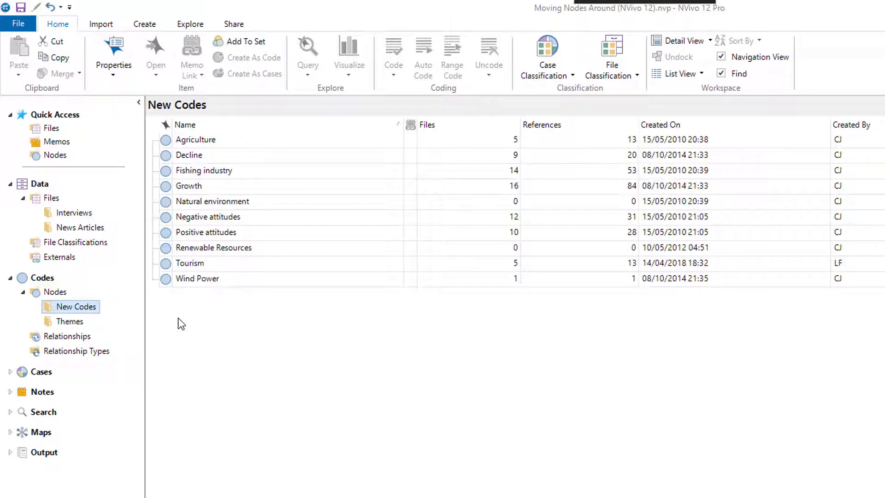
ctrl+click(196, 271)
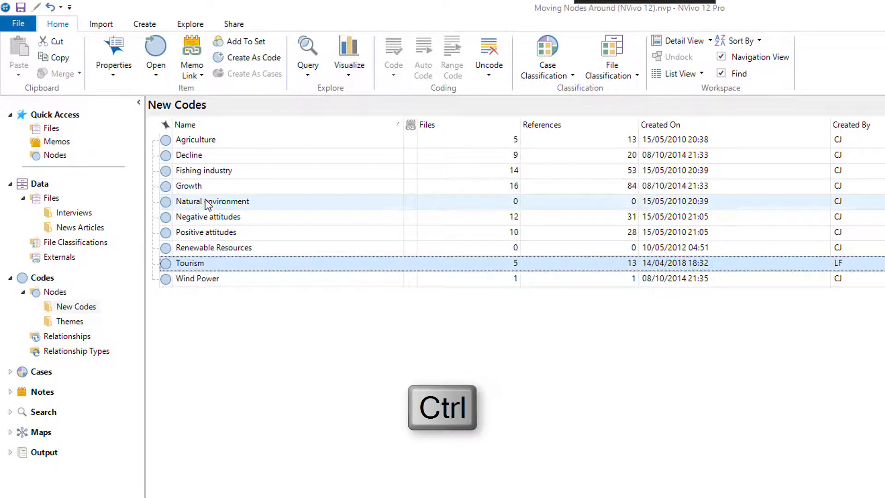
ctrl+click(206, 172)
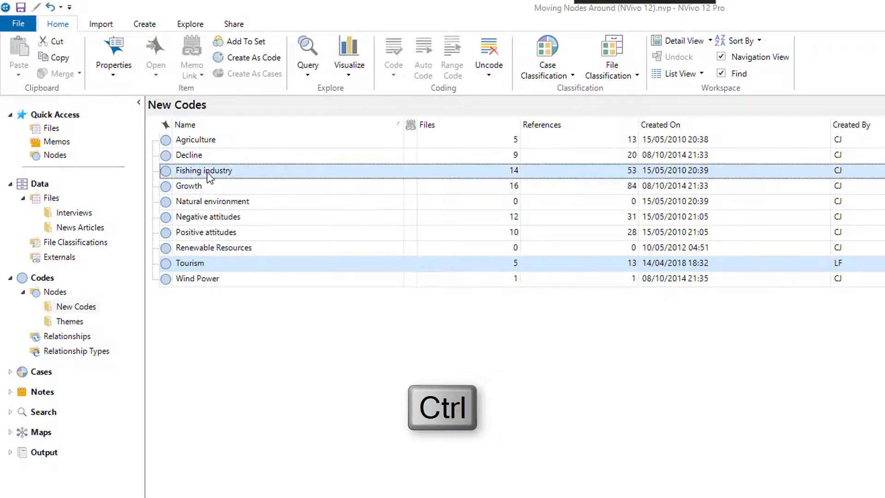
ctrl+click(207, 140)
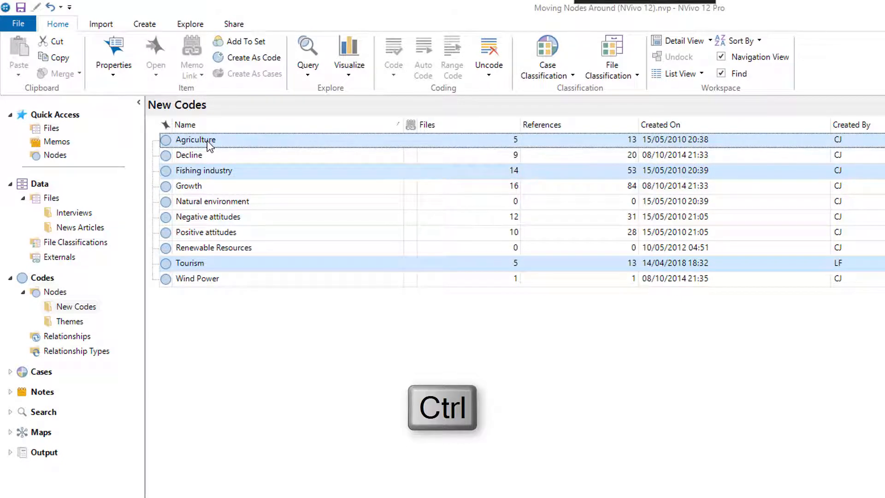
drag(206, 139, 79, 330)
click(76, 322)
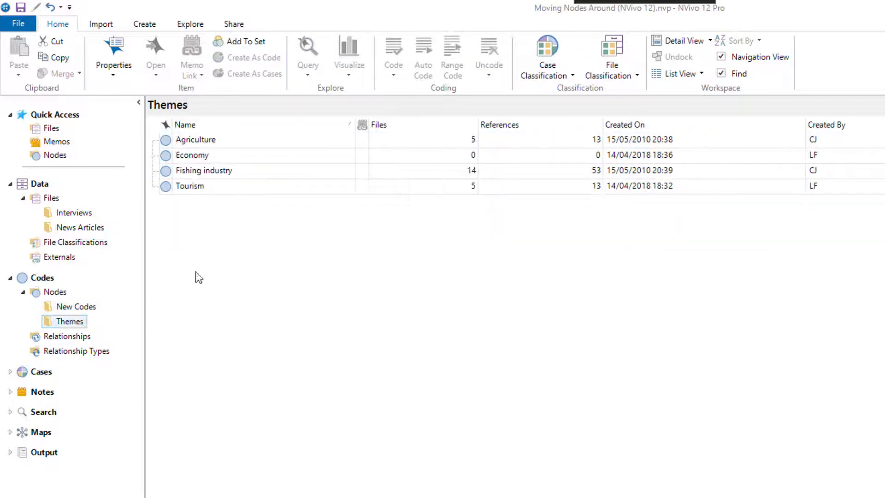
- Nest the Tourism, Fishing industry and Agriculture nodes under Economy and expand Economy to show its child nodes
click(223, 187)
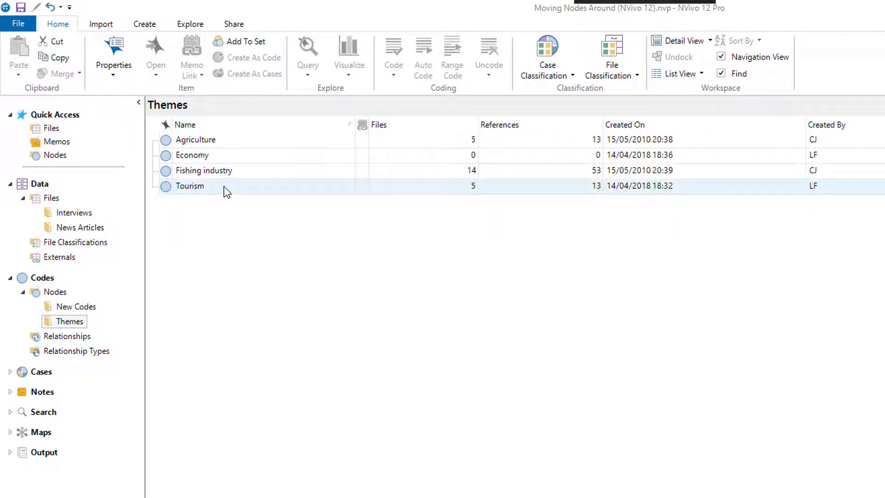
ctrl+click(223, 173)
ctrl+click(211, 136)
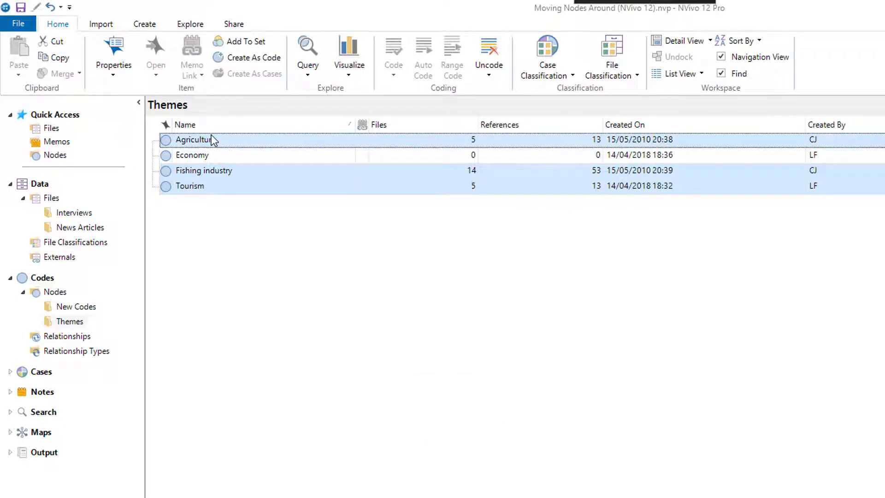
drag(213, 139, 208, 153)
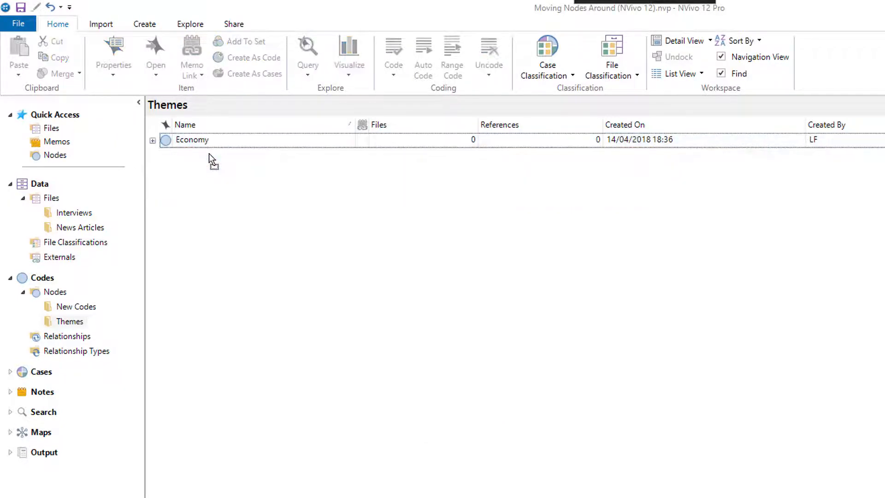
click(155, 145)
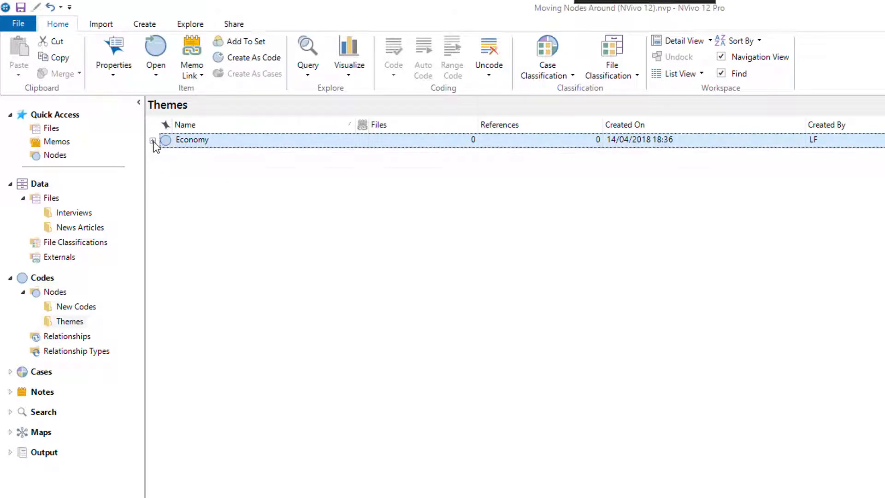
click(152, 141)
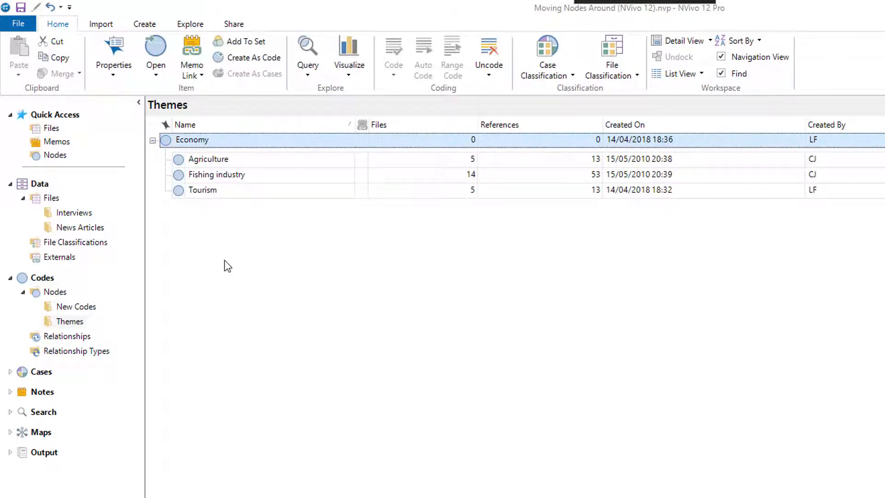
- Create a new top-level node named Growth cycle in the Themes folder
click(91, 308)
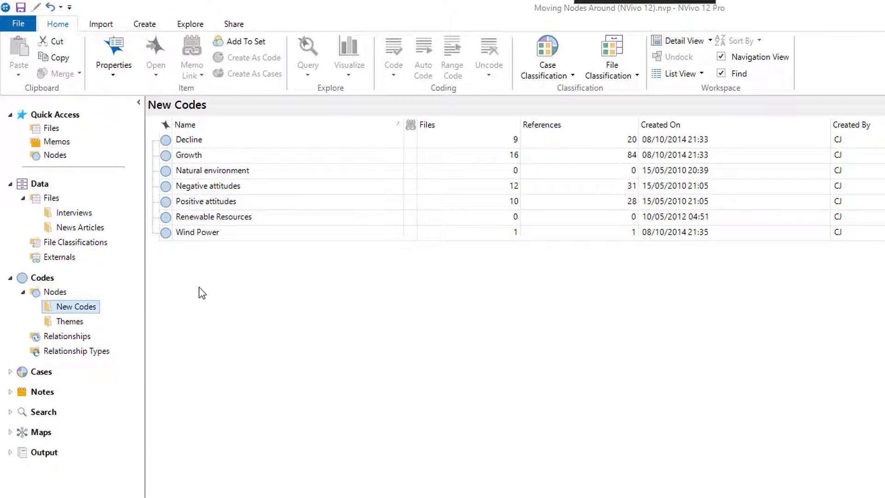
click(72, 321)
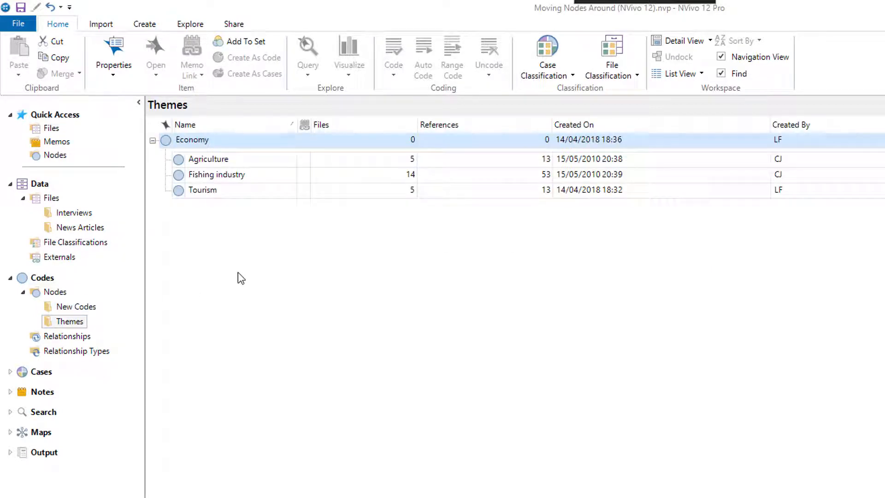
right_click(238, 272)
click(231, 279)
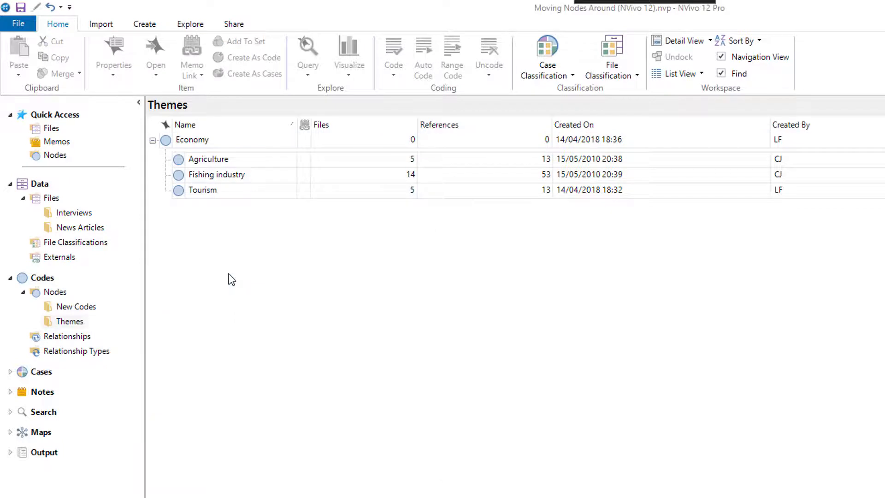
text(Gro)
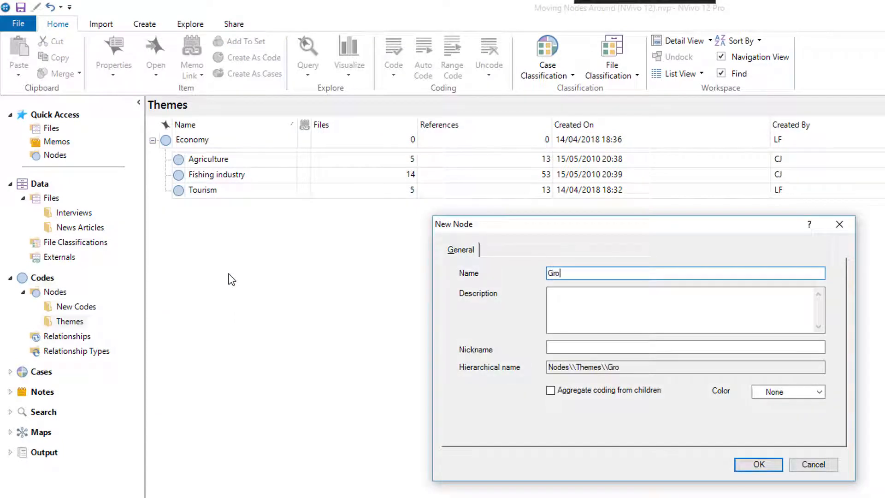
text(wth cycle)
key(Return)
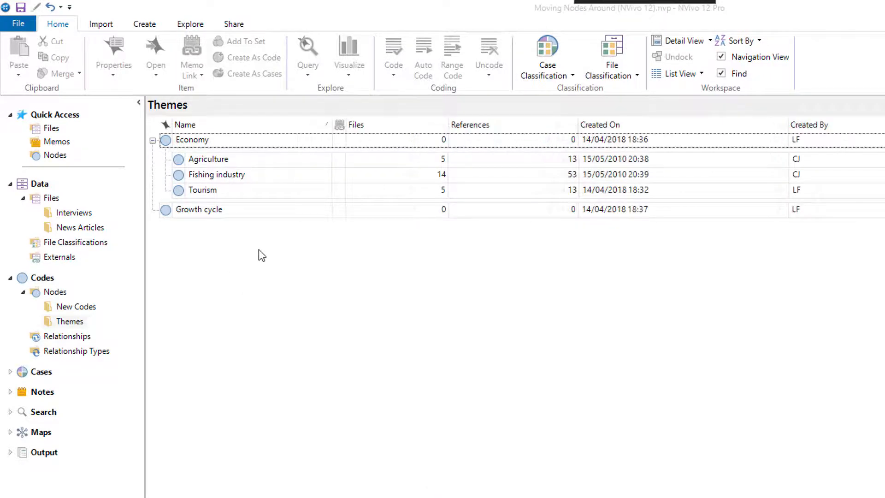
- Cut the Growth and Decline nodes from New Codes, paste them under Growth cycle in Themes, and expand that node
click(106, 299)
click(82, 311)
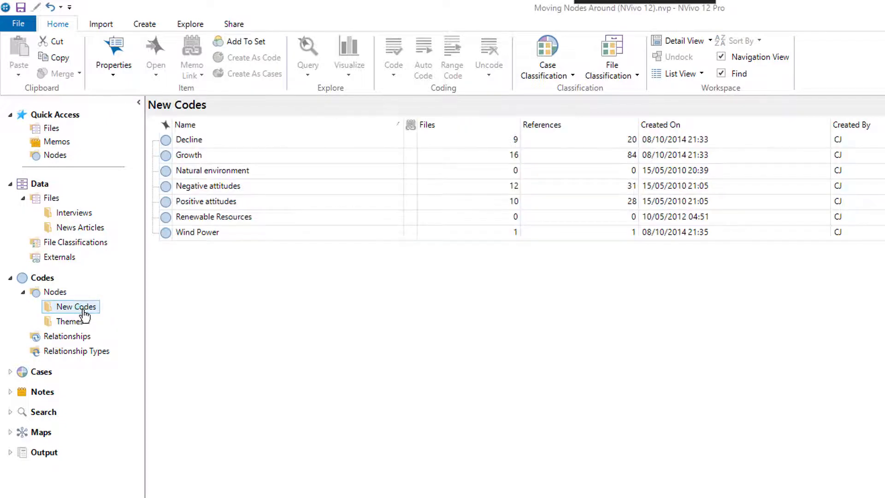
ctrl+click(215, 156)
ctrl+click(215, 140)
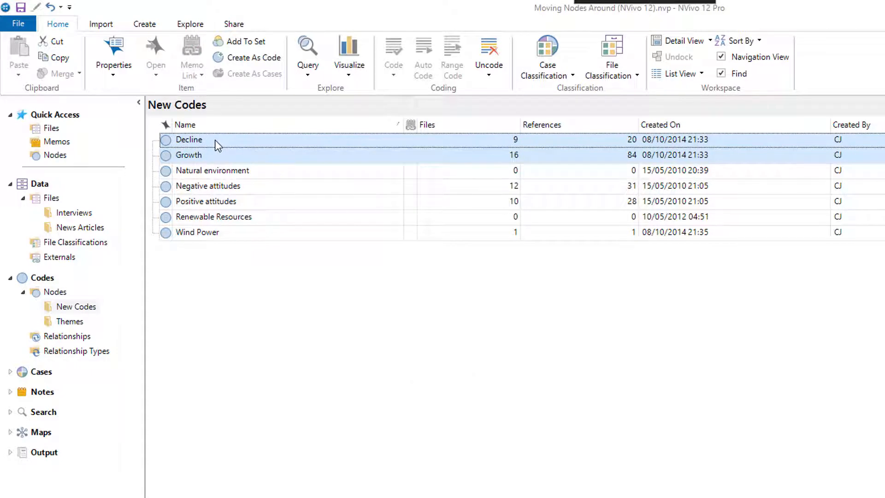
key(ctrl+x)
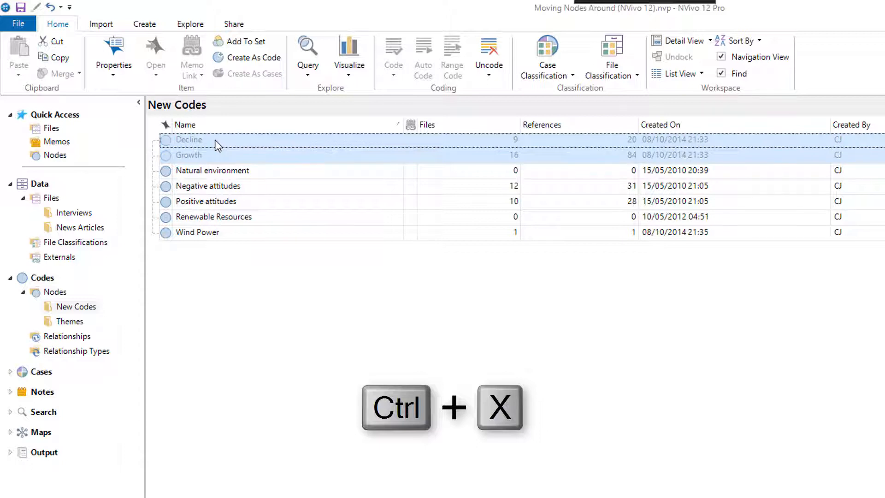
click(78, 323)
click(198, 211)
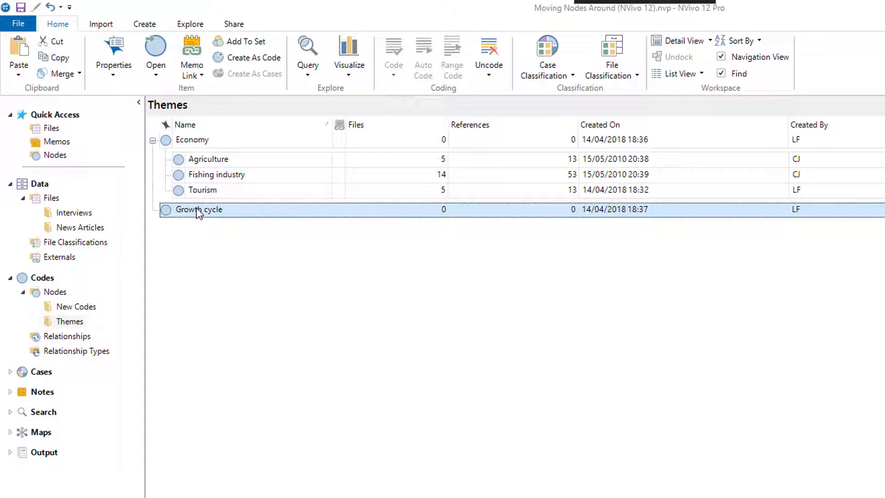
key(ctrl+v)
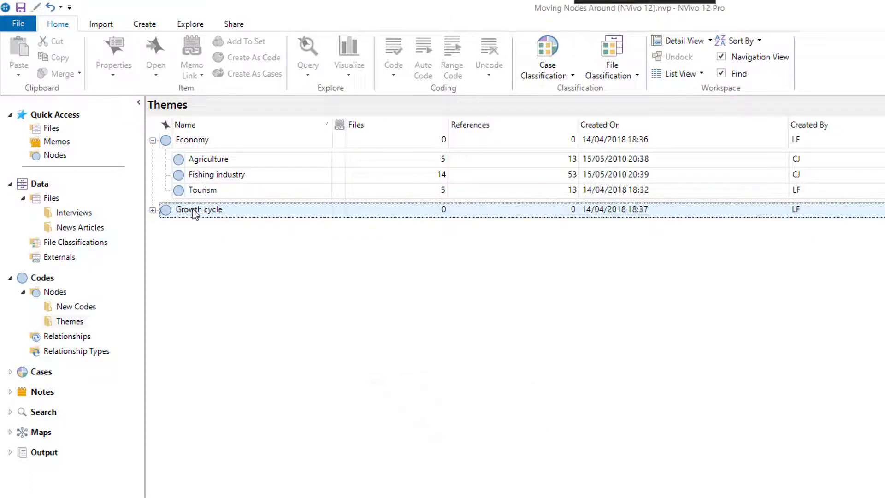
click(153, 210)
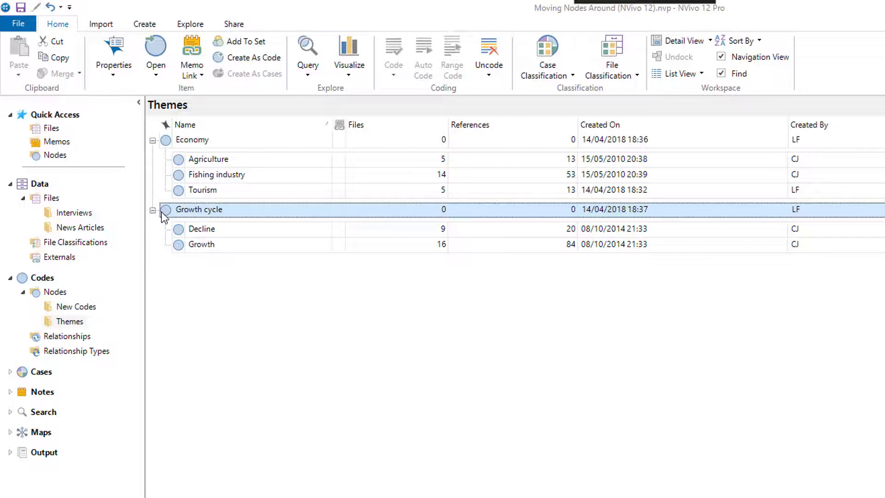
- Create a new top-level node named Attitude in the Themes folder
right_click(170, 281)
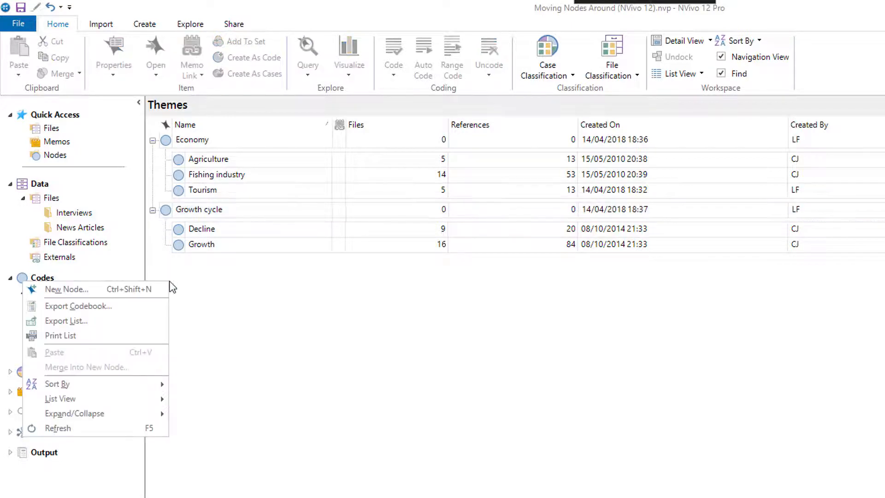
click(157, 289)
text(A)
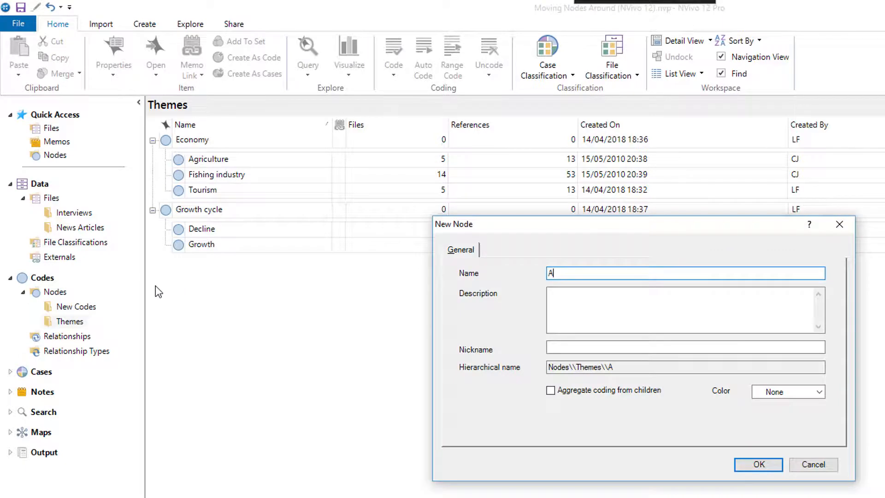
text(ttitude)
key(Return)
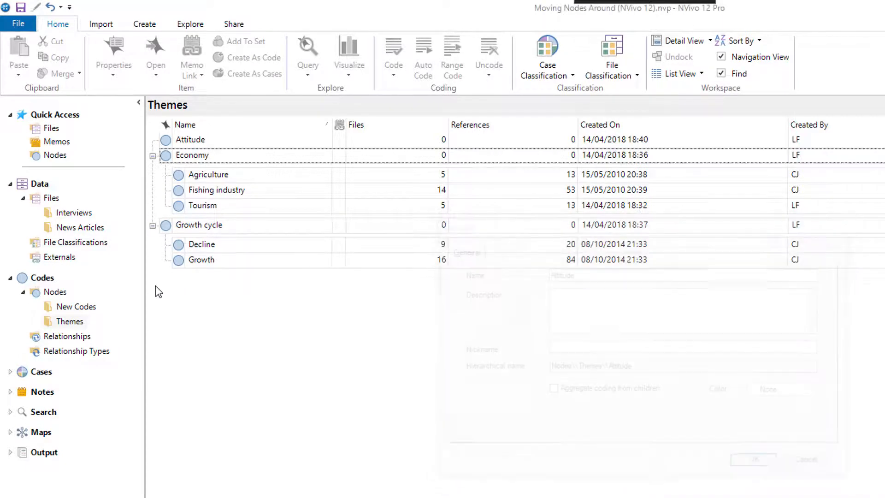
- Cut the Positive attitudes and Negative attitudes nodes from New Codes and paste them under Attitude in Themes
click(86, 308)
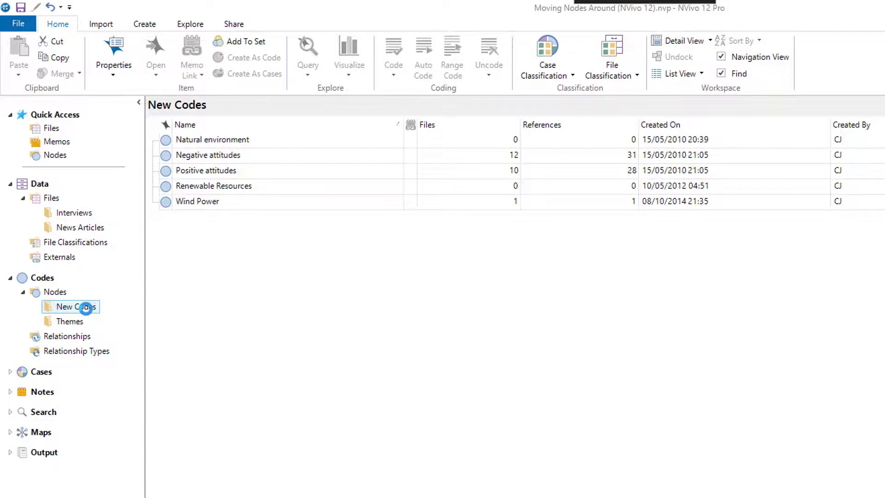
click(205, 175)
ctrl+click(206, 157)
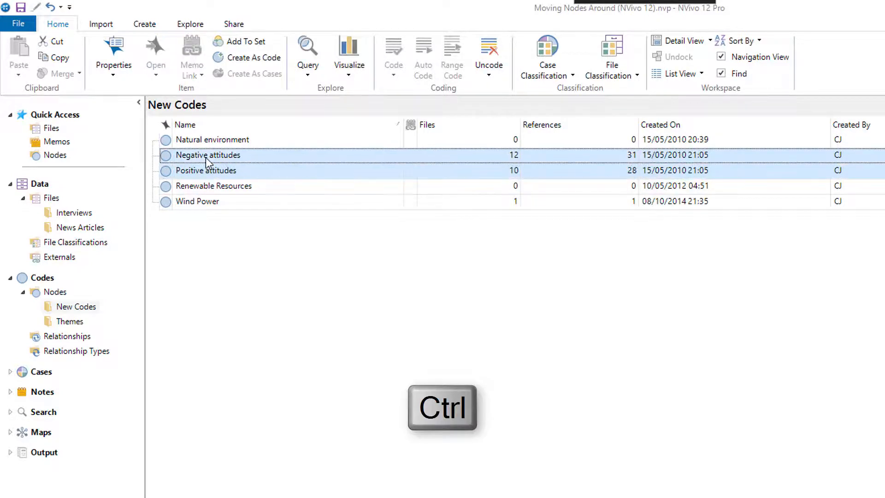
key(ctrl+x)
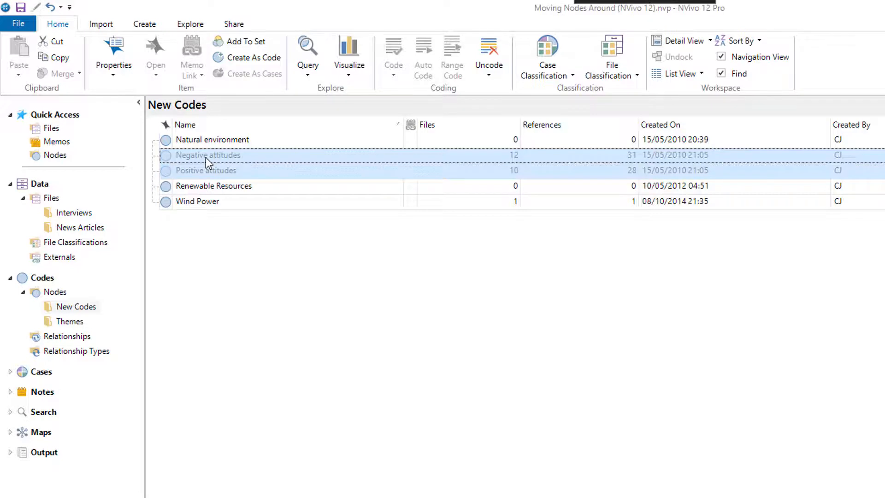
click(72, 322)
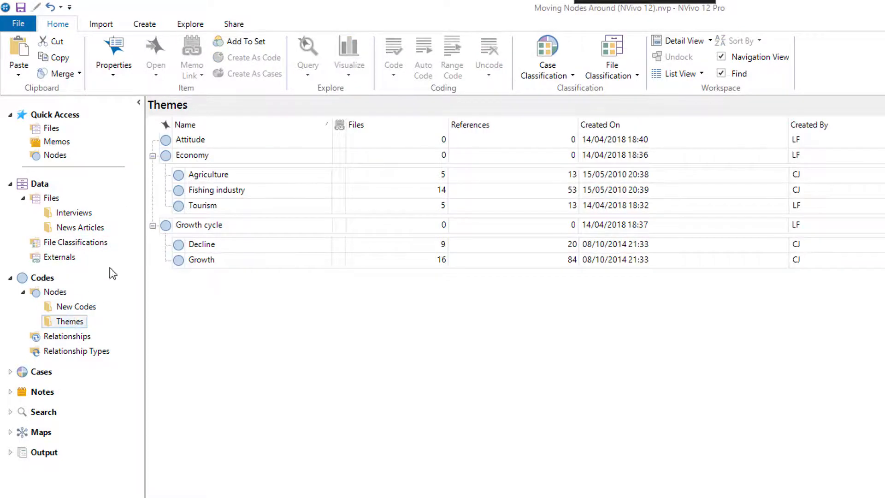
click(206, 143)
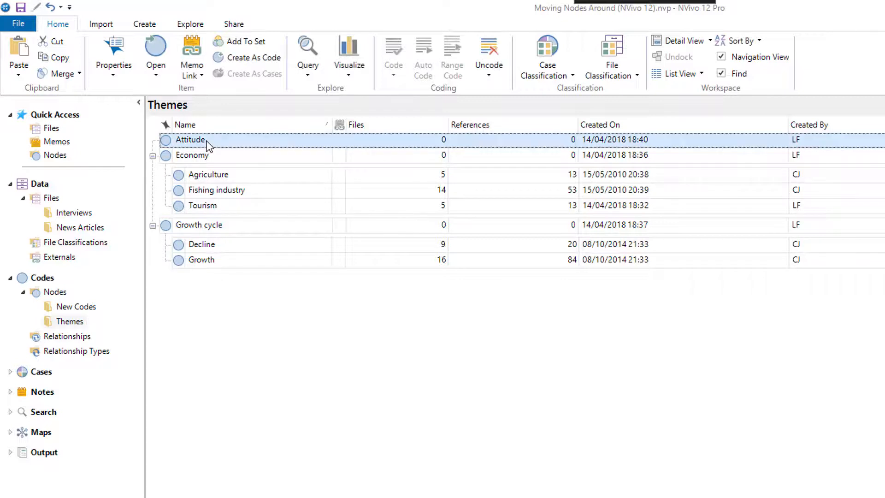
key(ctrl+v)
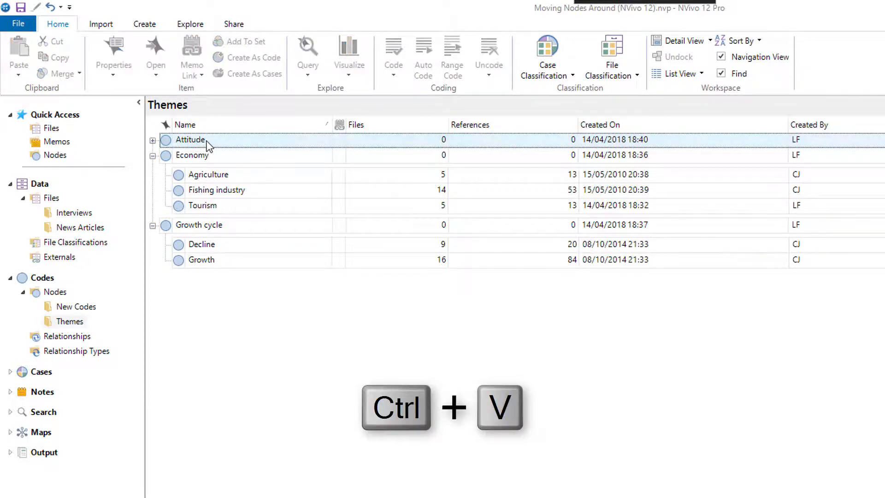
- Expand the Attitude node in Themes to show its child nodes
click(152, 140)
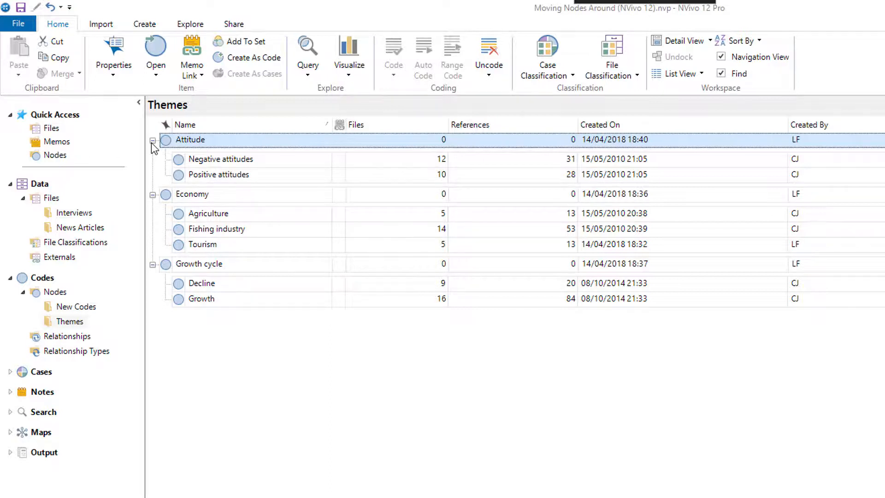
- Cut the Wind Power node in New Codes and merge it into the Renewable Resources node with the default merge options
click(61, 309)
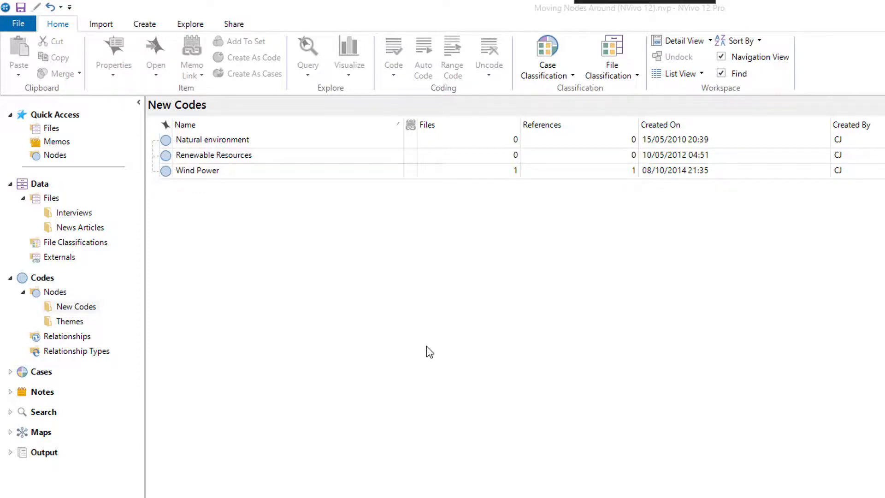
right_click(367, 178)
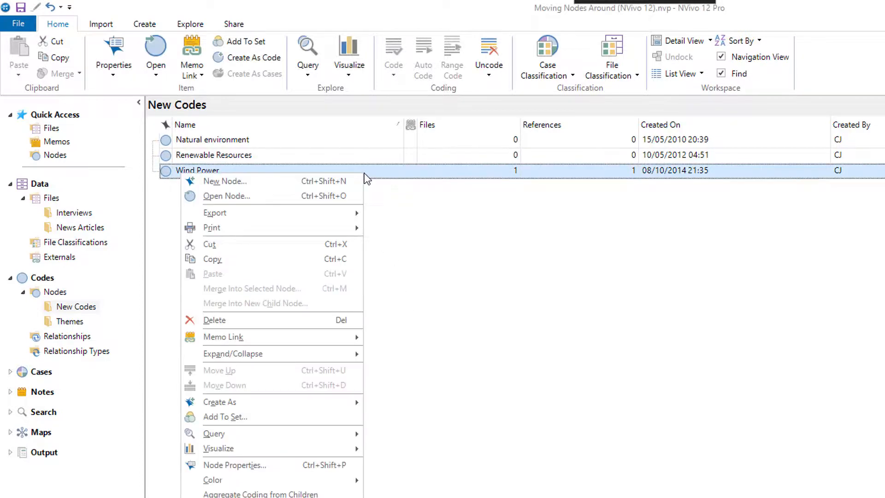
click(342, 245)
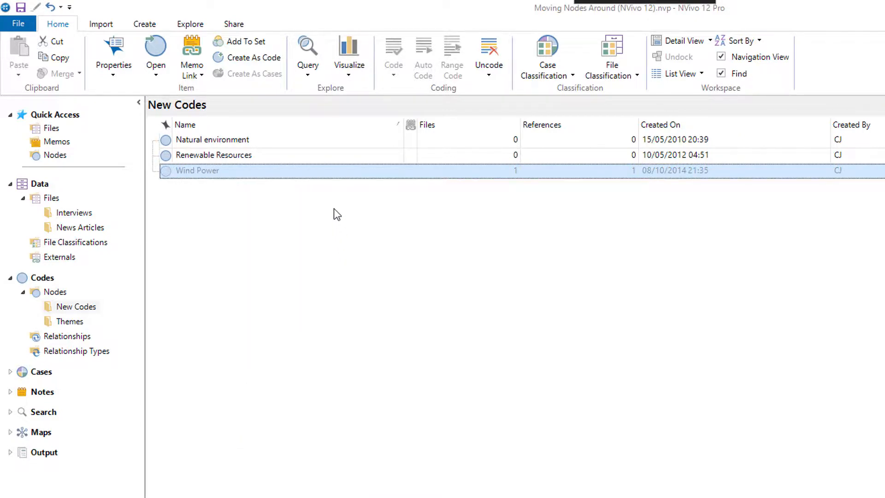
right_click(331, 156)
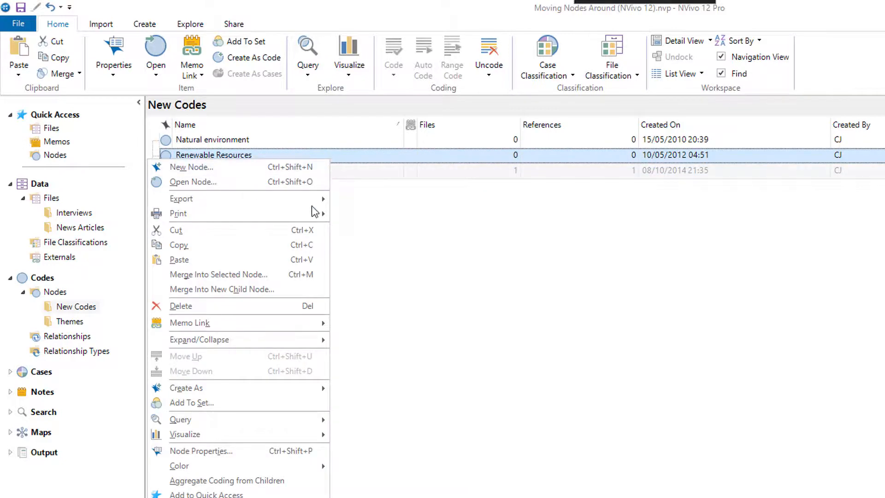
click(295, 277)
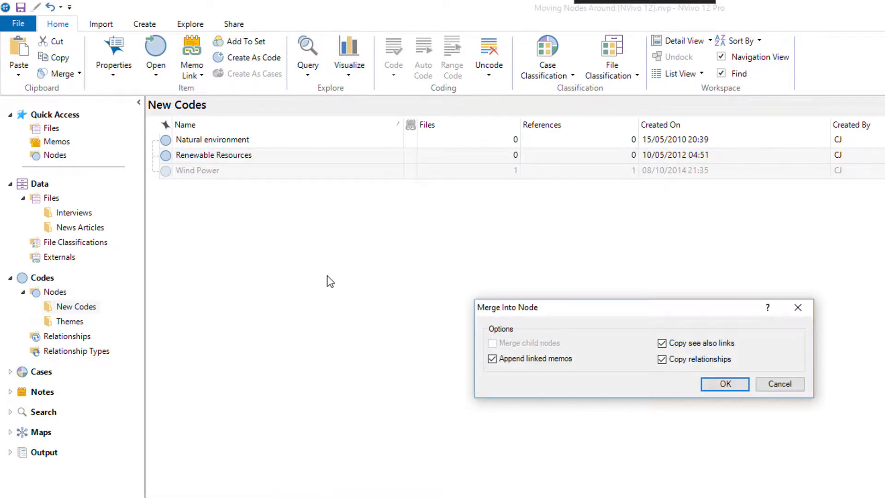
click(711, 388)
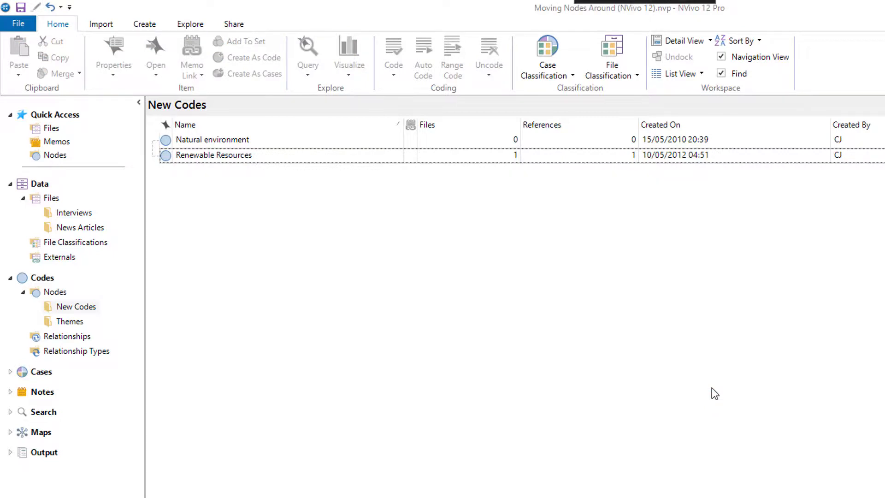
- Rename the Renewable Resources node in New Codes as Renewable Energy
right_click(368, 161)
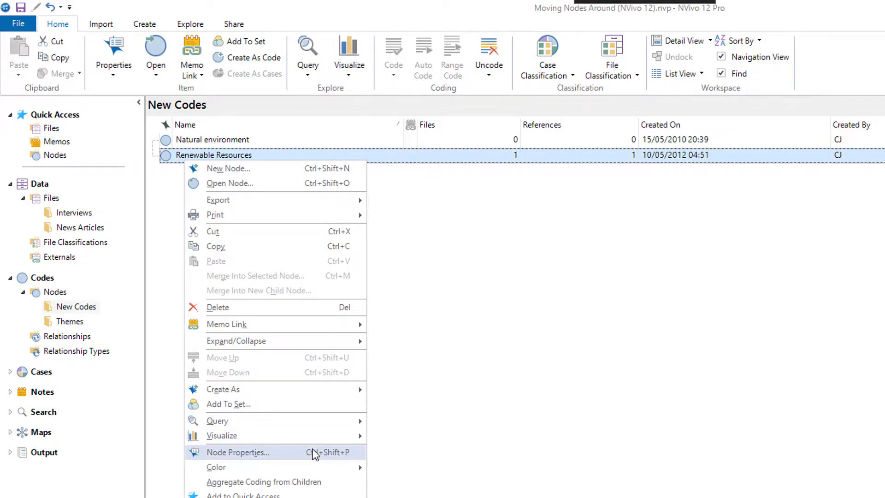
click(238, 452)
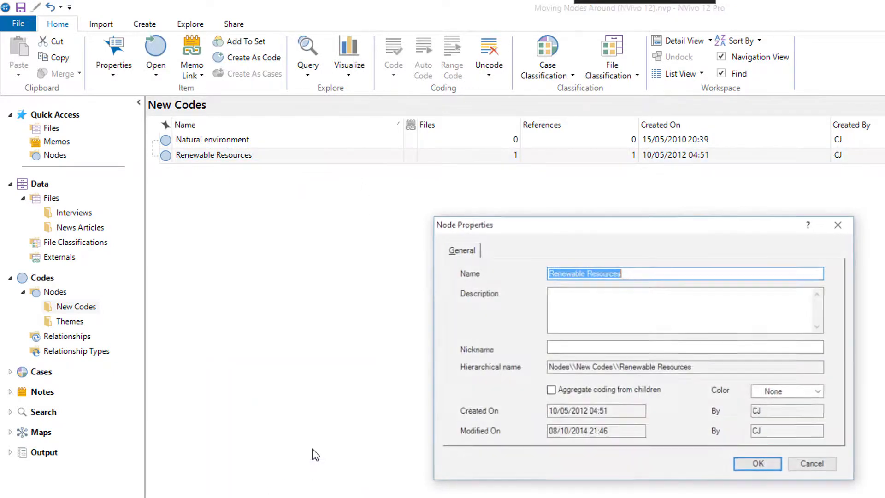
double_click(603, 274)
text(Energy)
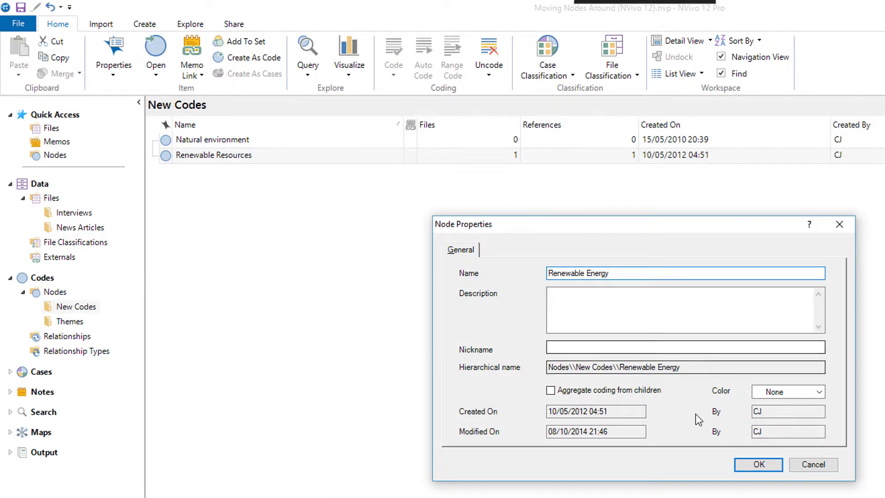
click(756, 464)
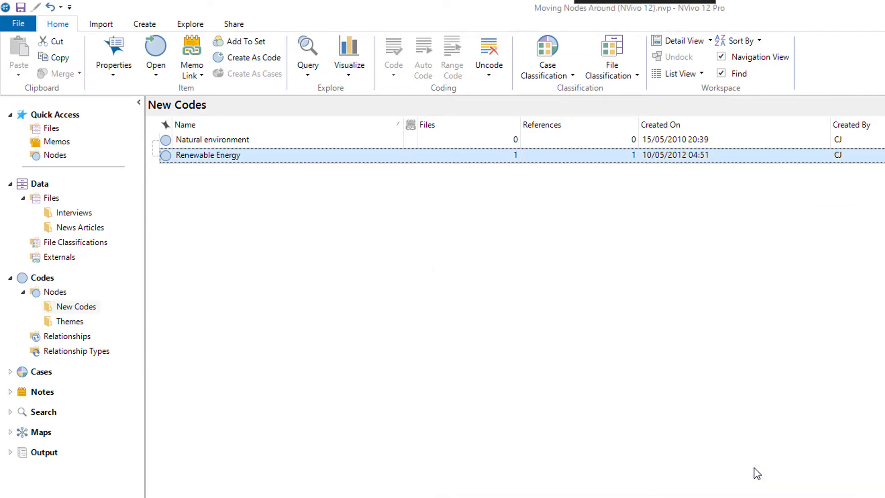